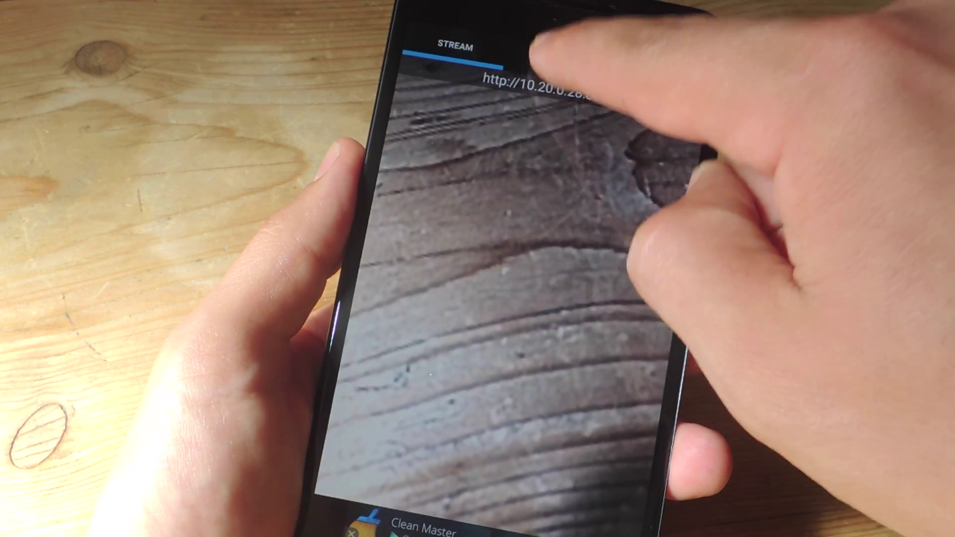
- Show the stream settings: HTTP server port 8080, HTTP Authentication and Flashlight off
left_click(552, 52)
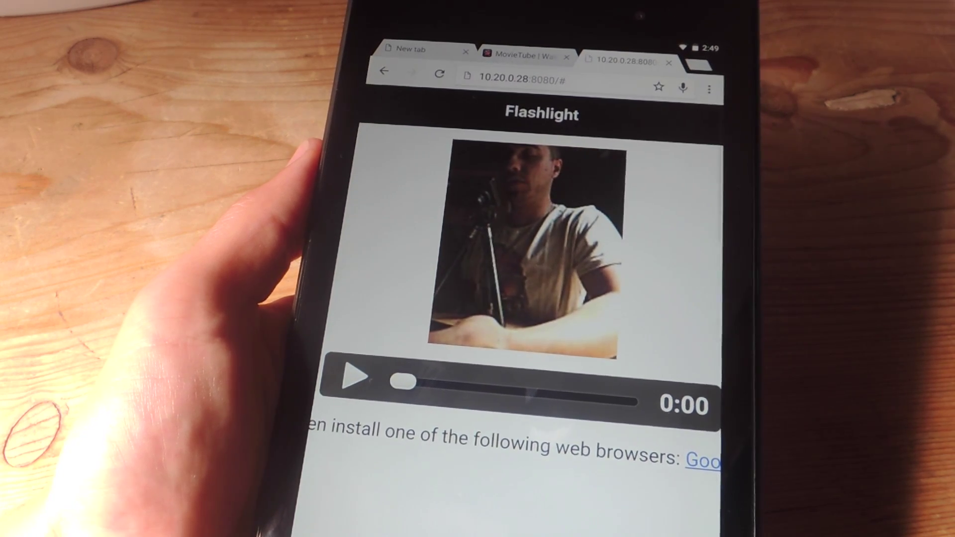
scroll(537, 299, "down", 5)
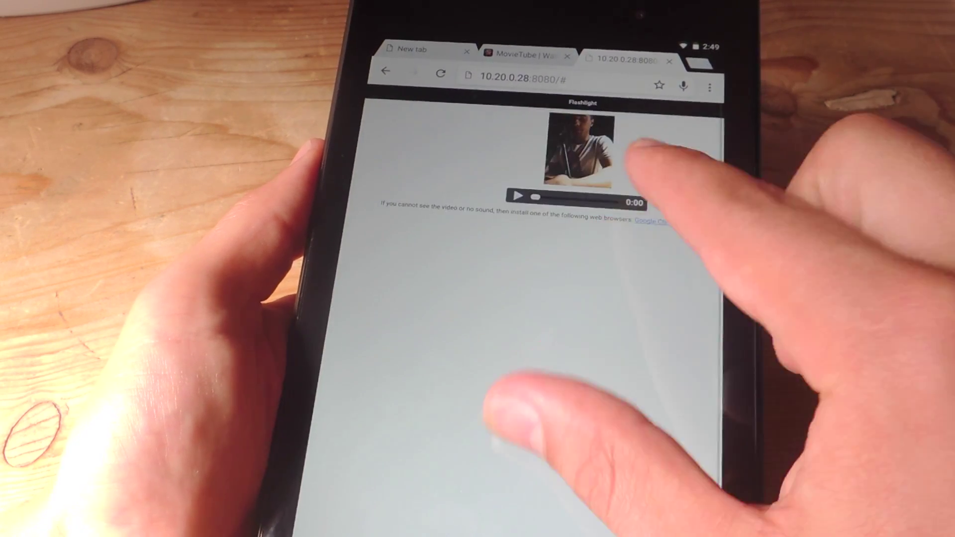
scroll(546, 299, "down", 3)
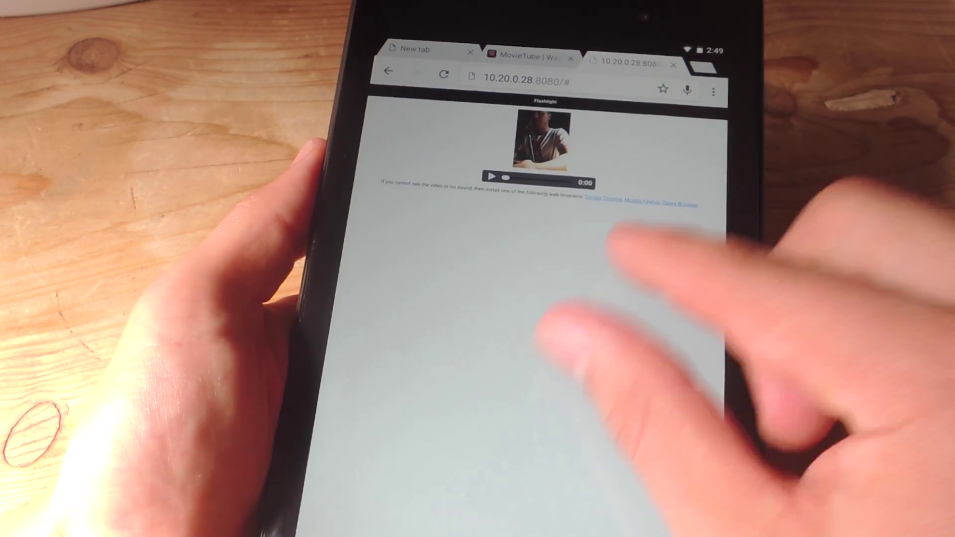
scroll(538, 298, "up", 5)
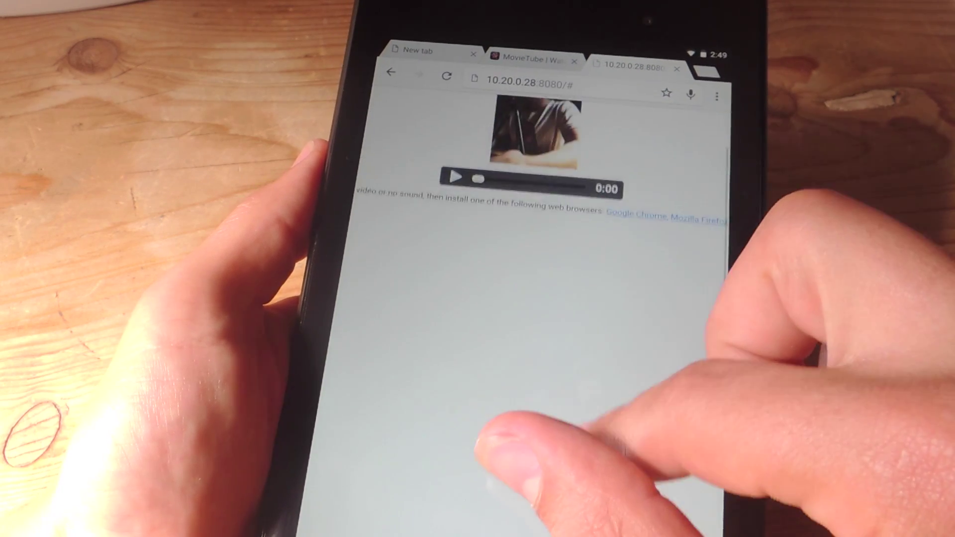
scroll(538, 299, "up", 2)
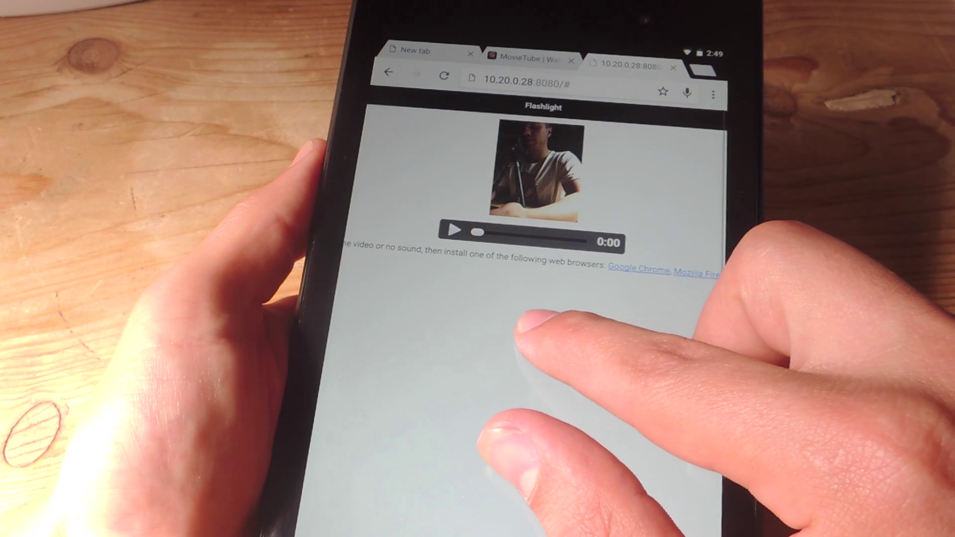
scroll(537, 299, "down", 2)
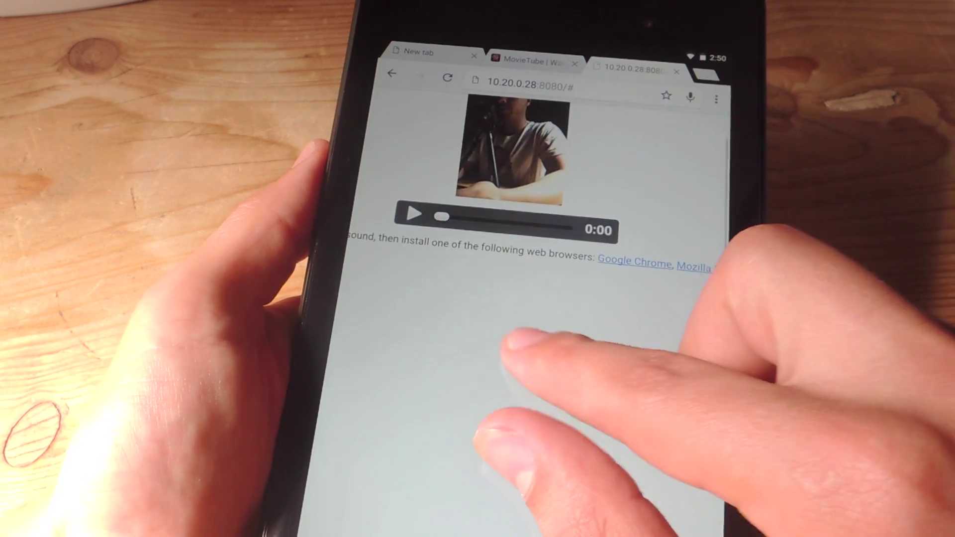
scroll(537, 298, "up", 2)
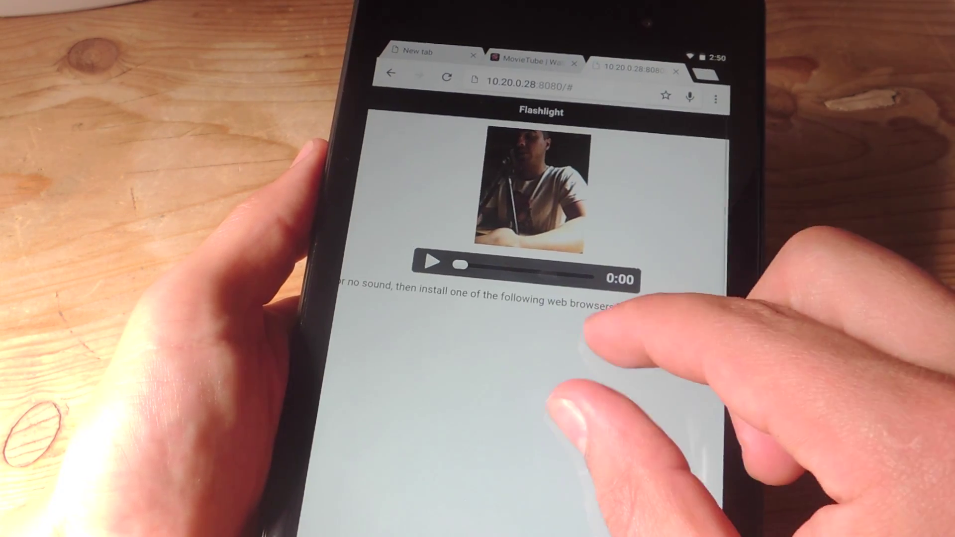
scroll(538, 299, "down", 2)
scroll(537, 298, "up", 2)
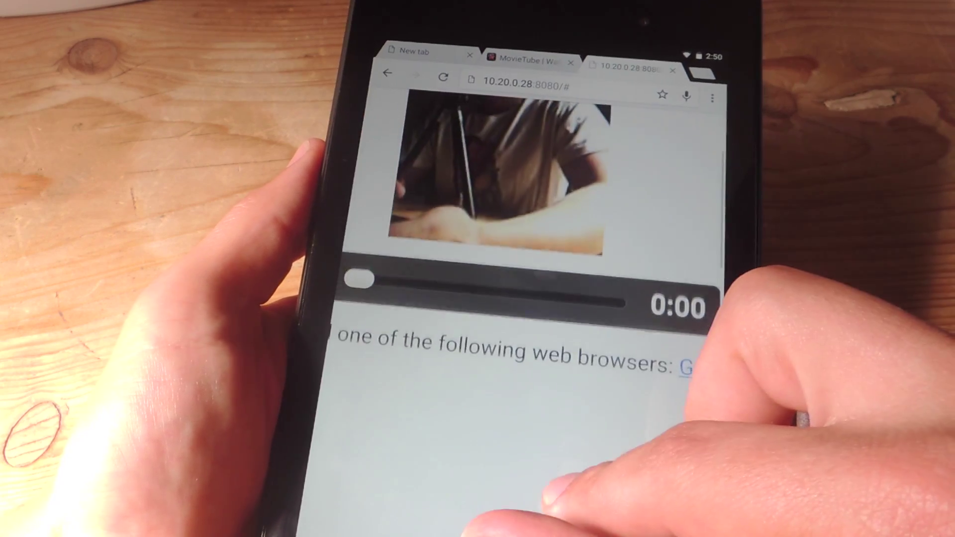
scroll(537, 299, "up", 1)
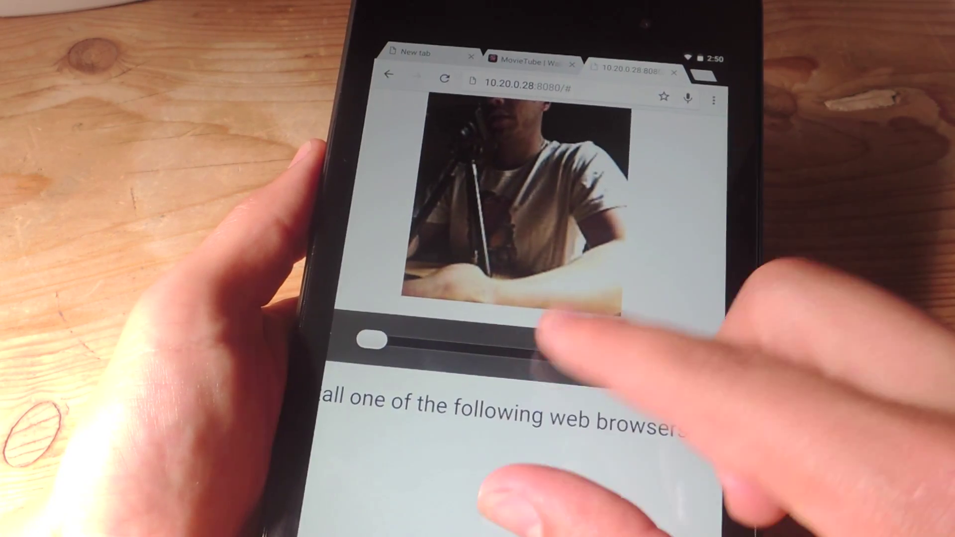
scroll(538, 298, "up", 2)
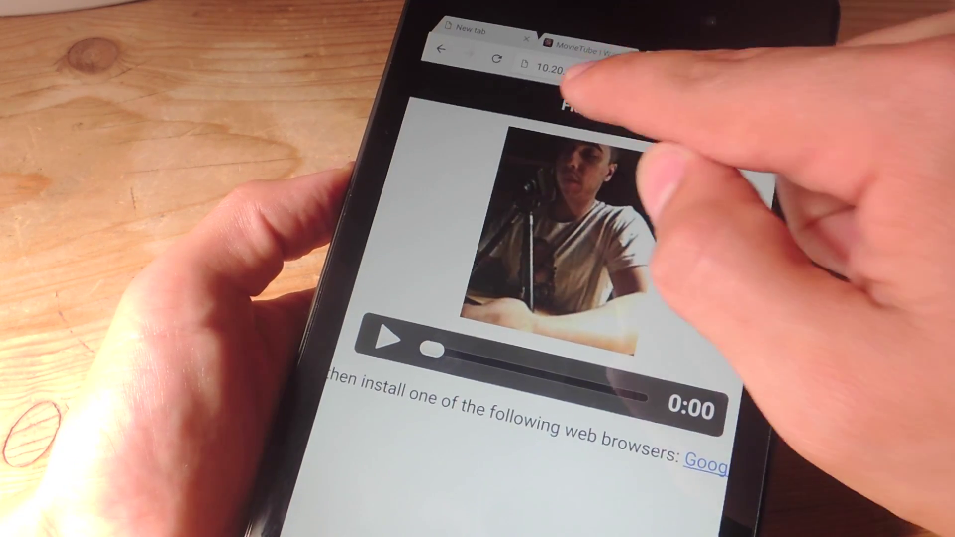
left_click(597, 117)
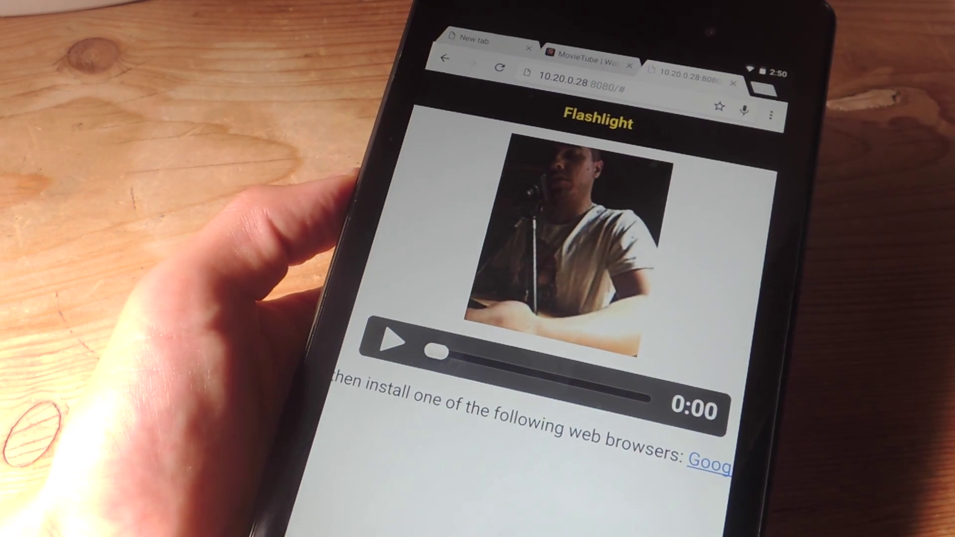
left_click(599, 120)
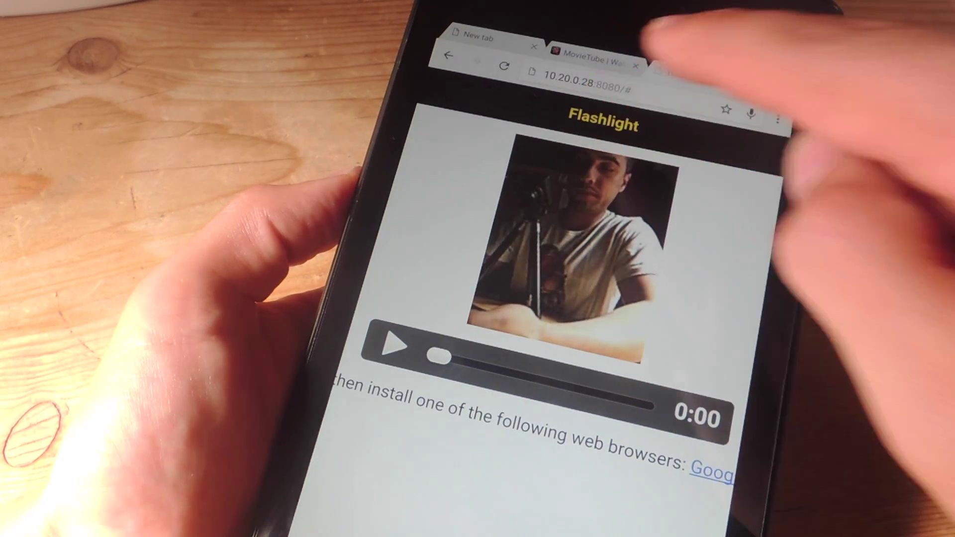